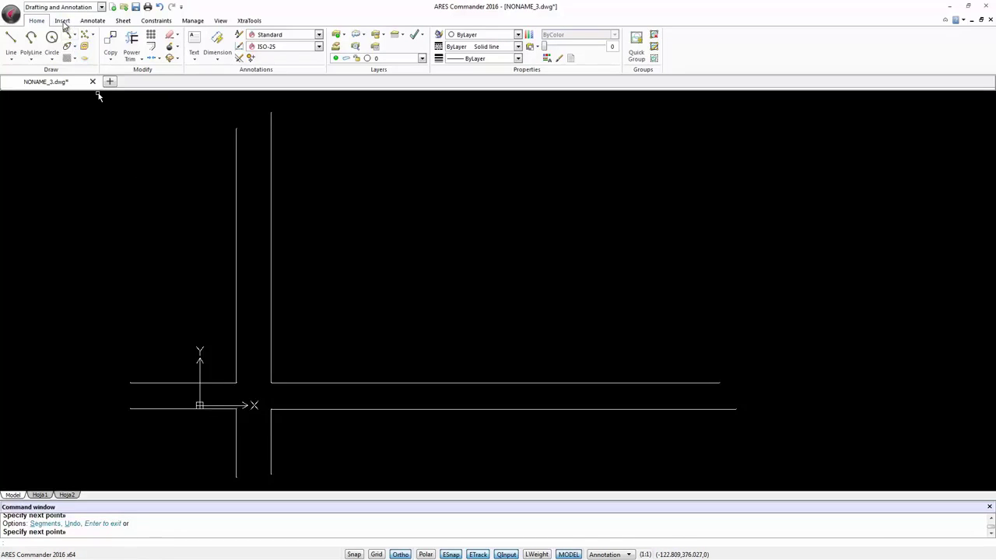
- Import BSI300-GroundFloorPlan.dgn as a block, with its insertion point specified later
{"action": "left_click", "coordinate": [62, 21]}
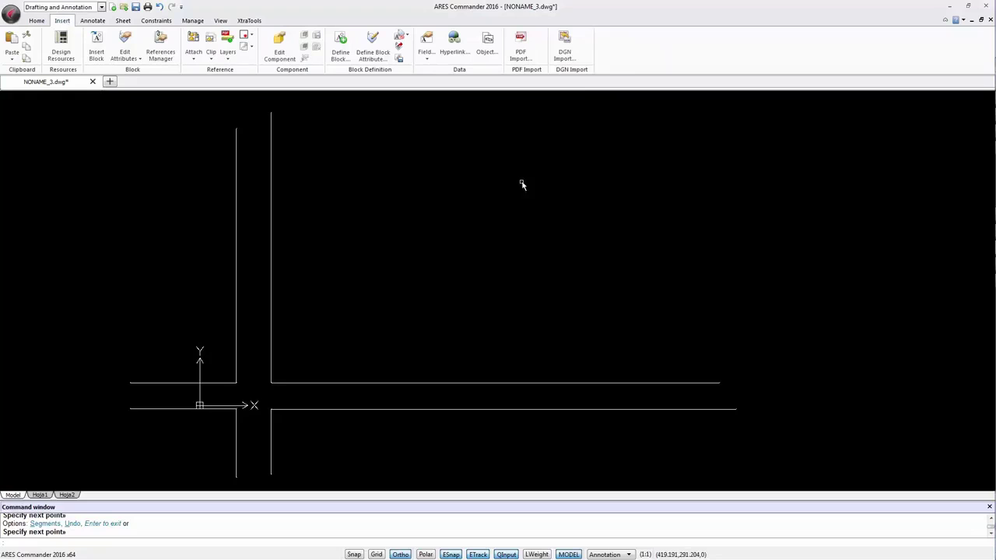
{"action": "left_click", "coordinate": [566, 46]}
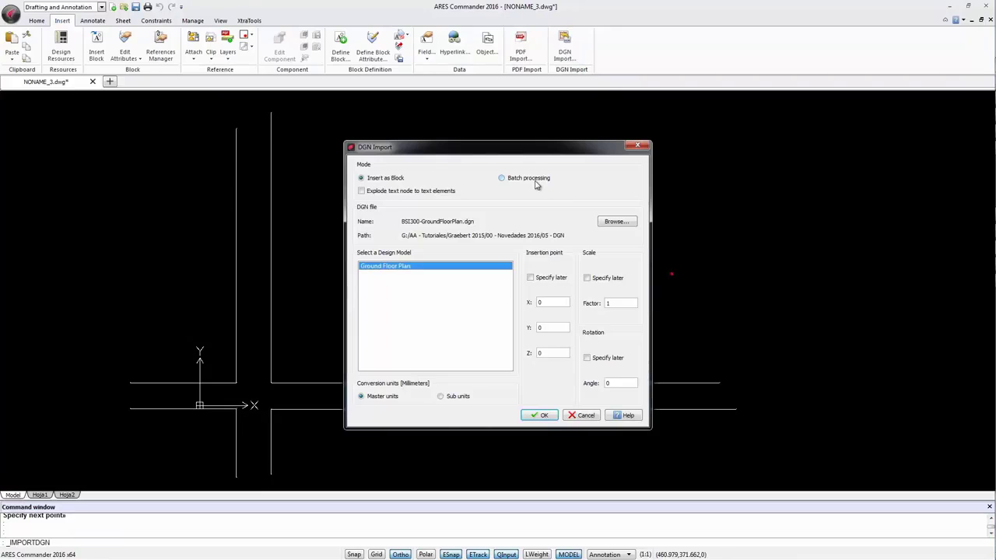
{"action": "left_click", "coordinate": [616, 222]}
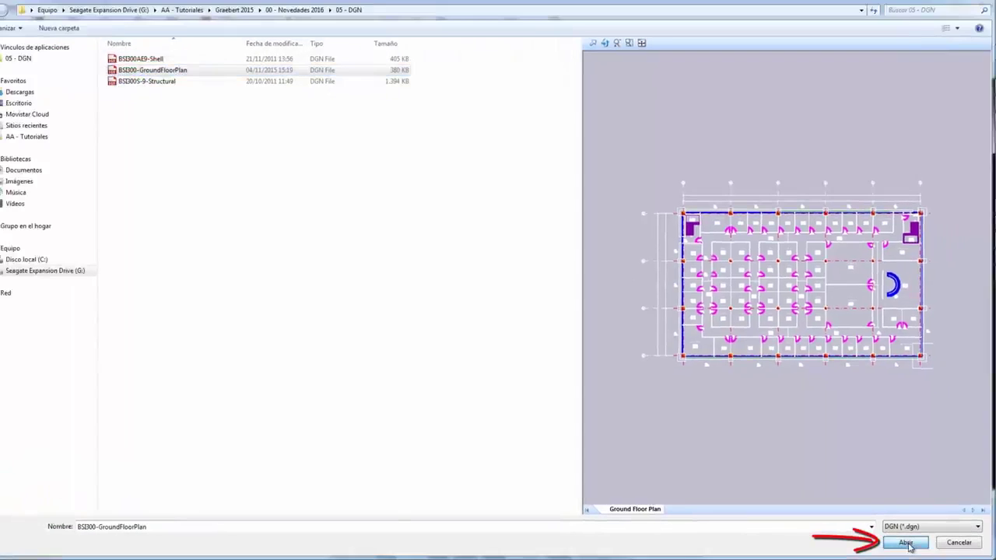
{"action": "left_click", "coordinate": [906, 543]}
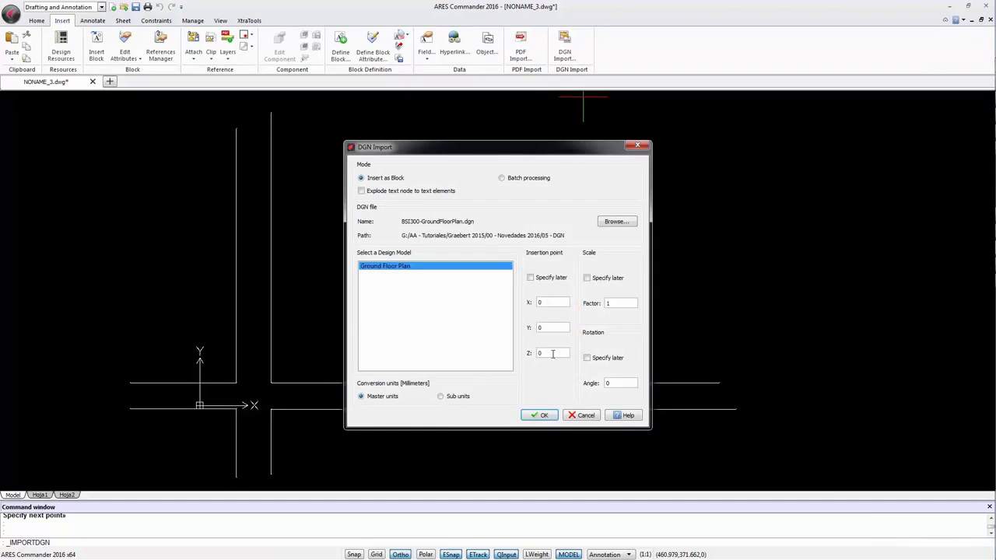
{"action": "left_click", "coordinate": [530, 278]}
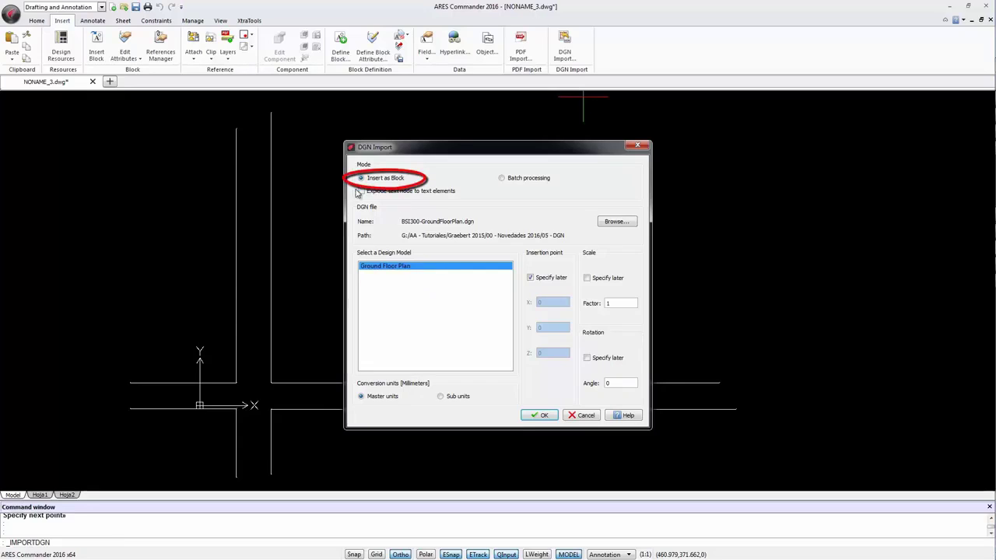
- Accept the import settings and place the floor-plan block at the crossroads corner
{"action": "left_click", "coordinate": [545, 416]}
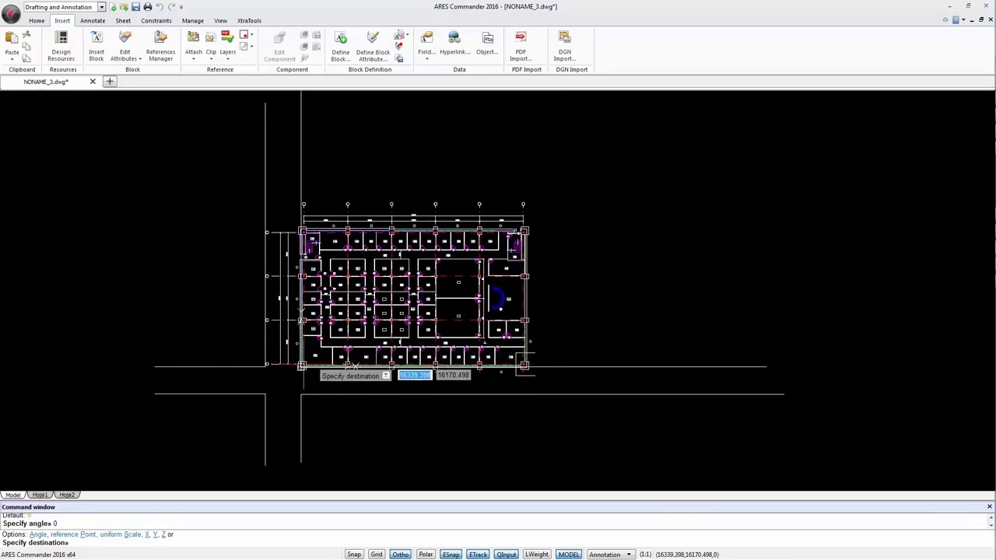
{"action": "left_click", "coordinate": [354, 366]}
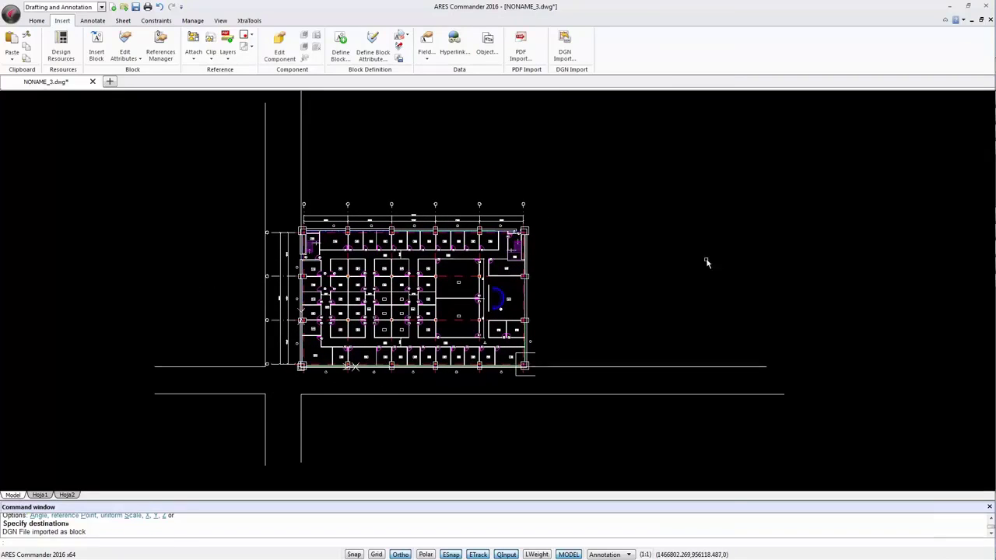
{"action": "left_click", "coordinate": [11, 11]}
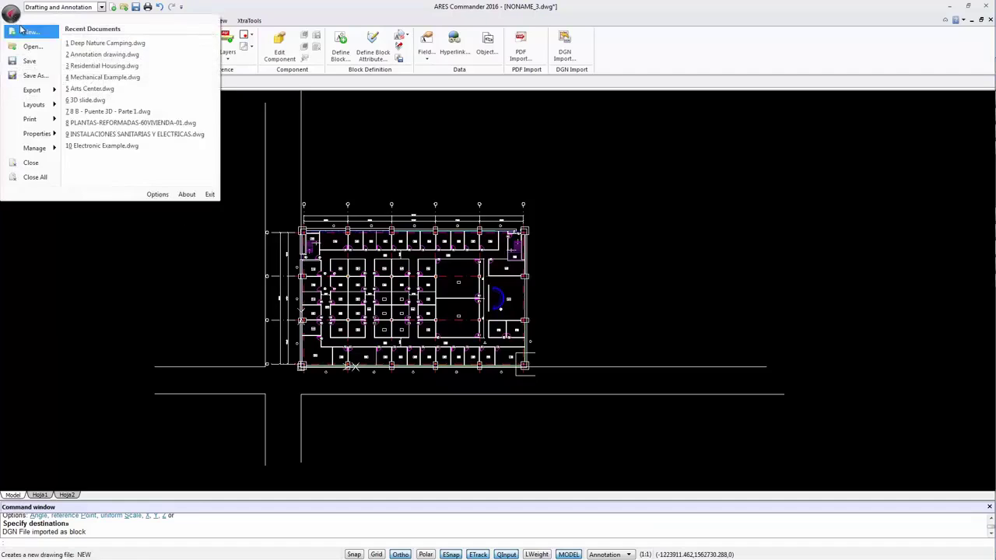
{"action": "left_click", "coordinate": [35, 75]}
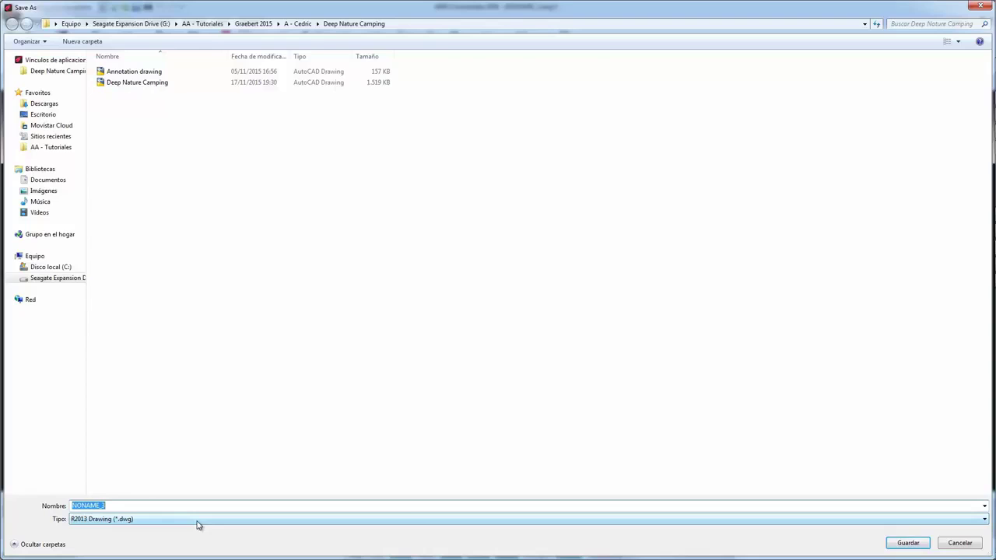
{"action": "left_click", "coordinate": [957, 543]}
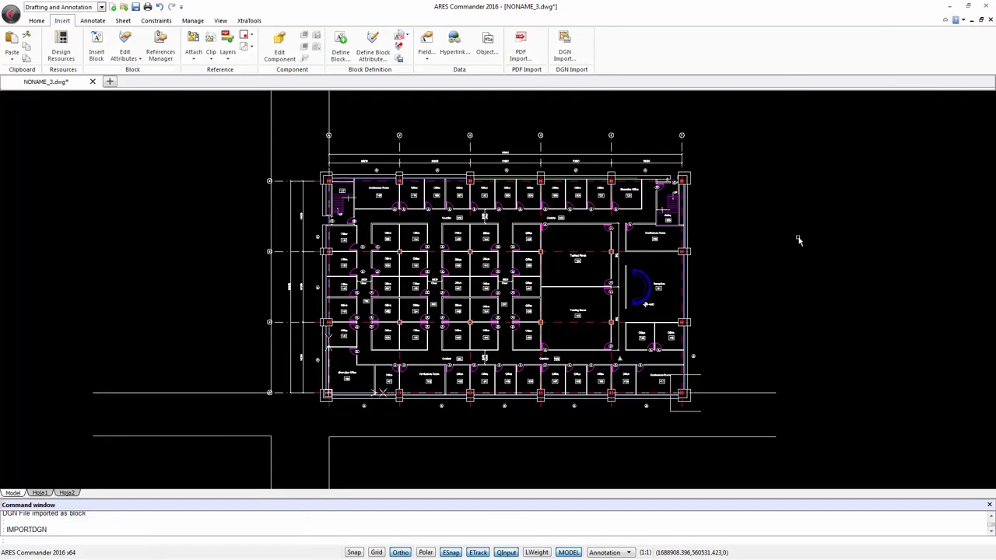
- Window-select the floor-plan block, then start Explode from the Home tab's Modify panel
{"action": "left_click", "coordinate": [798, 241]}
{"action": "left_click", "coordinate": [684, 251]}
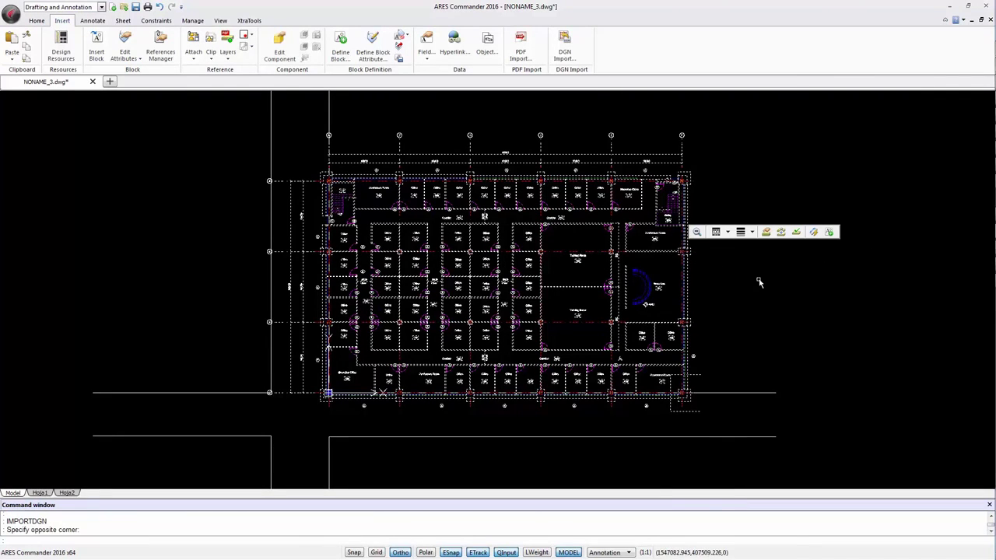
{"action": "key", "text": "Escape"}
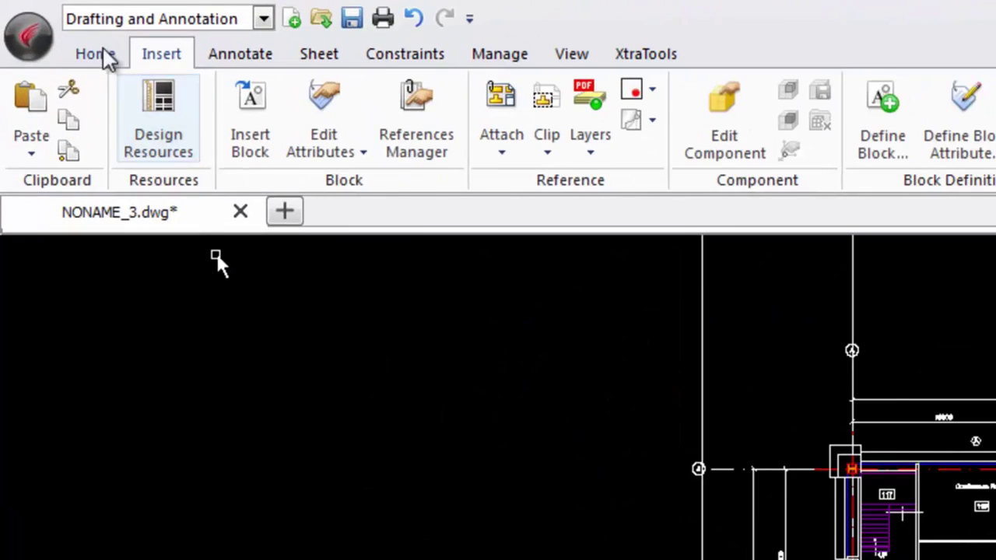
{"action": "left_click", "coordinate": [96, 53]}
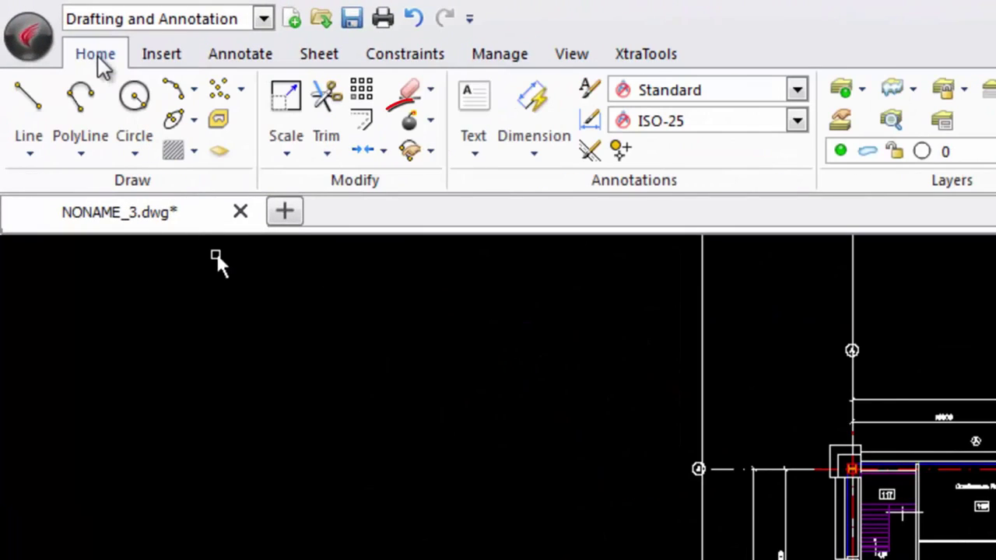
{"action": "left_click", "coordinate": [410, 121]}
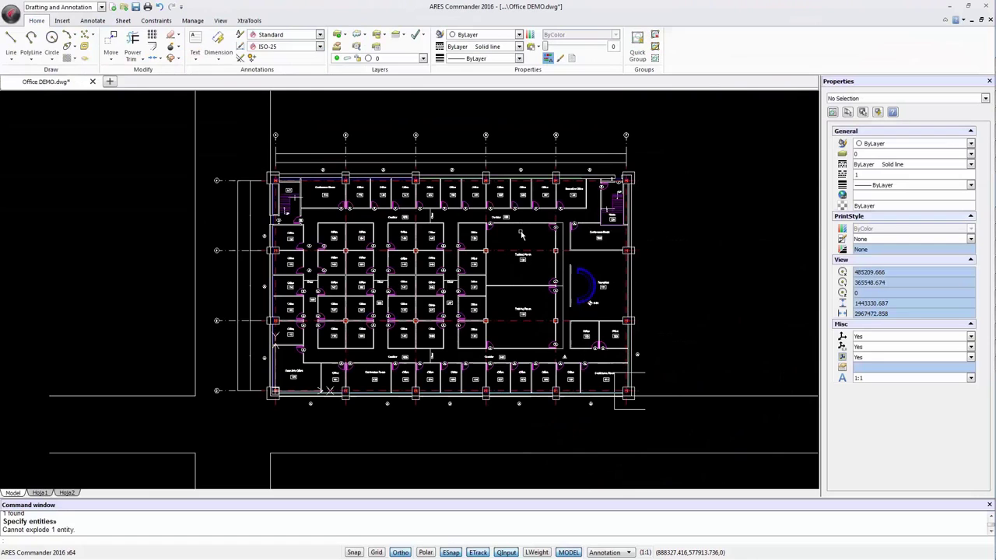
{"action": "scroll", "coordinate": [779, 365], "scroll_direction": "up", "scroll_amount": 3}
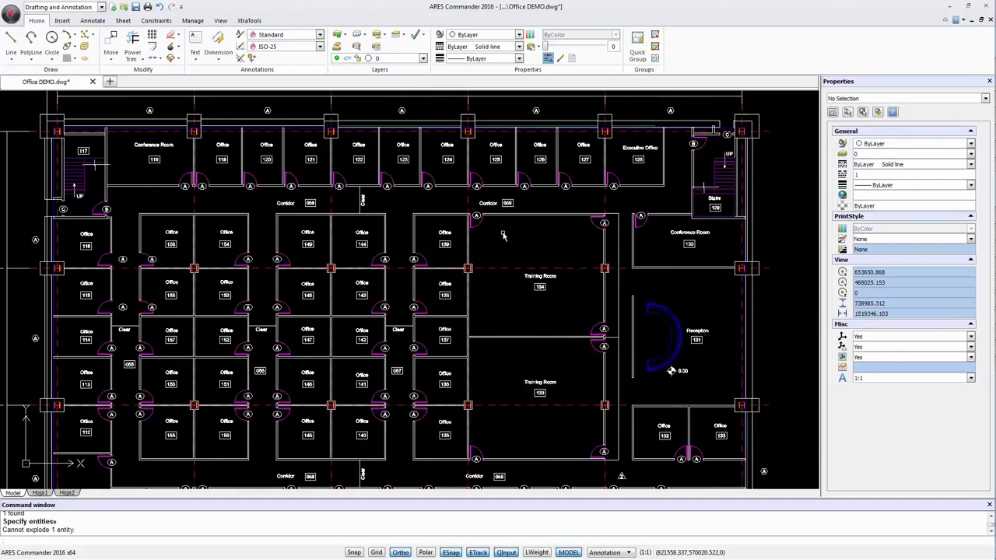
{"action": "scroll", "coordinate": [502, 236], "scroll_direction": "up", "scroll_amount": 5}
{"action": "left_click", "coordinate": [336, 35]}
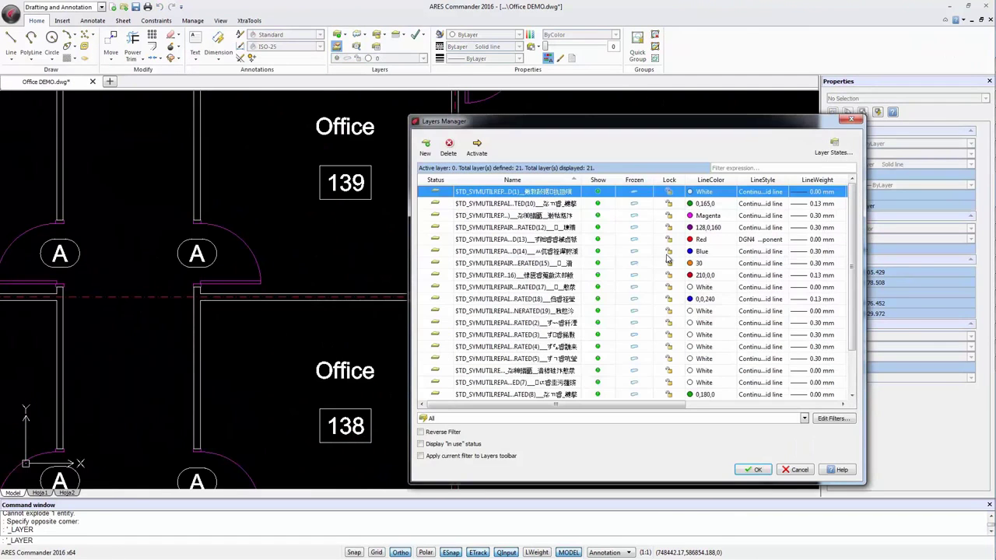
{"action": "left_click", "coordinate": [854, 123]}
{"action": "double_click", "coordinate": [549, 382]}
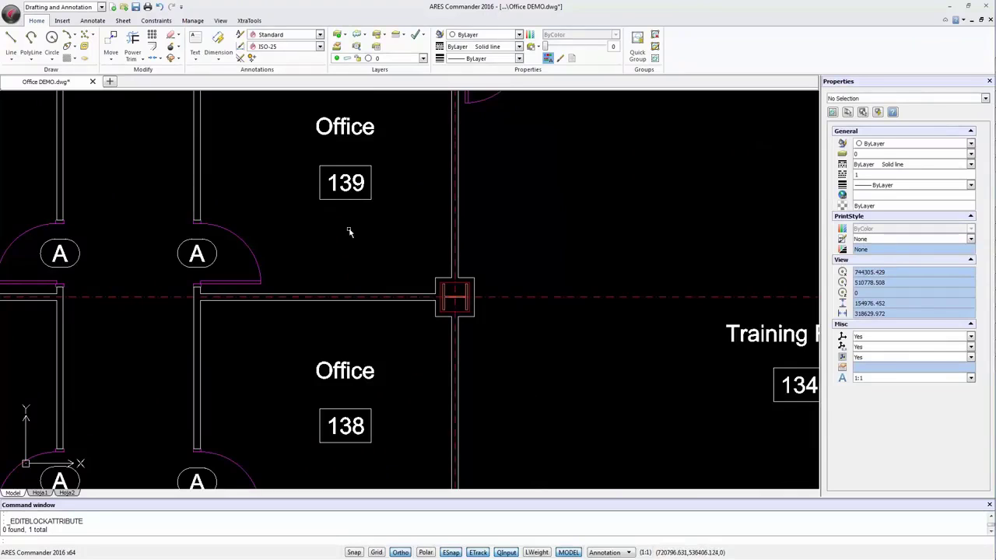
{"action": "left_click", "coordinate": [352, 200]}
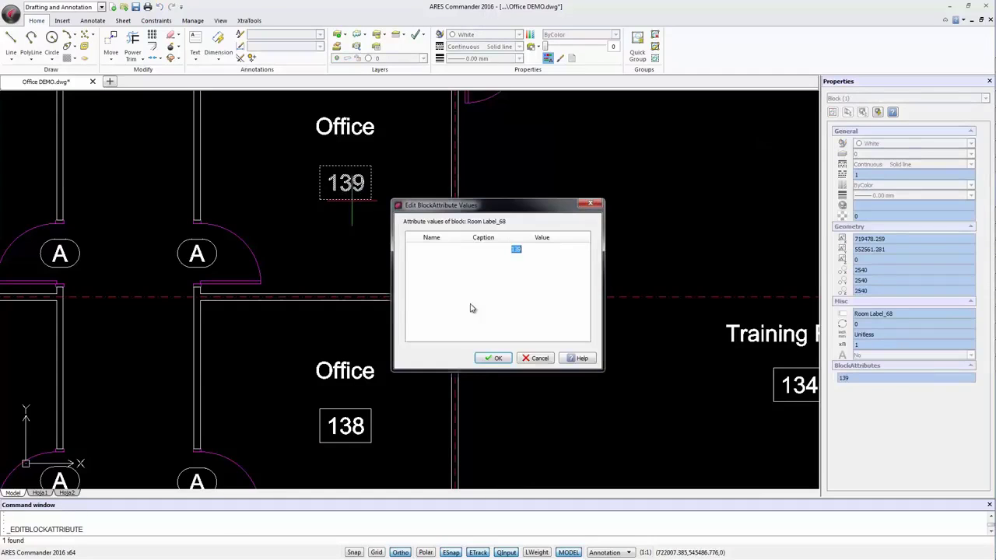
{"action": "left_click", "coordinate": [543, 358]}
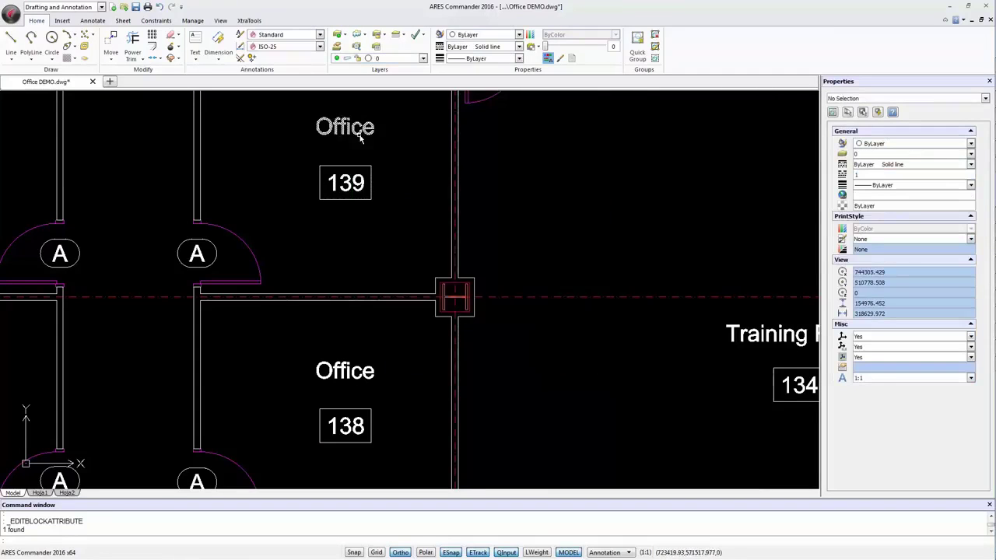
{"action": "double_click", "coordinate": [348, 131]}
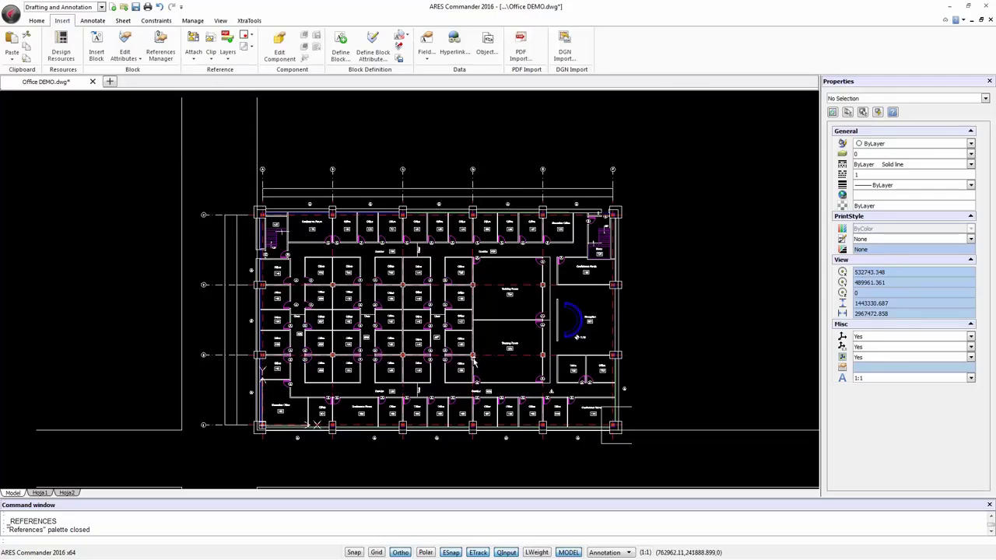
- Review the Insert > Attach options for external references, then dismiss them
{"action": "left_click", "coordinate": [193, 52]}
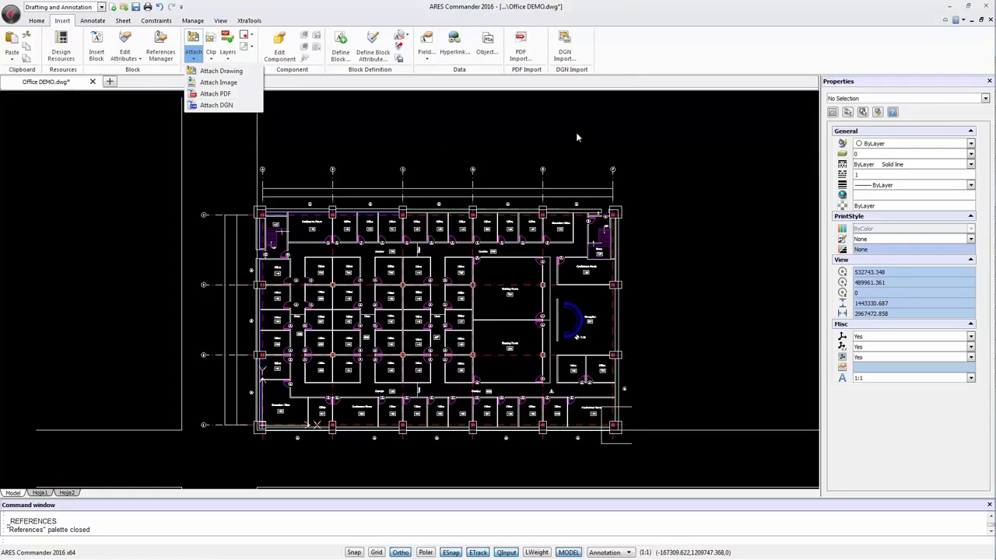
{"action": "left_click", "coordinate": [632, 64]}
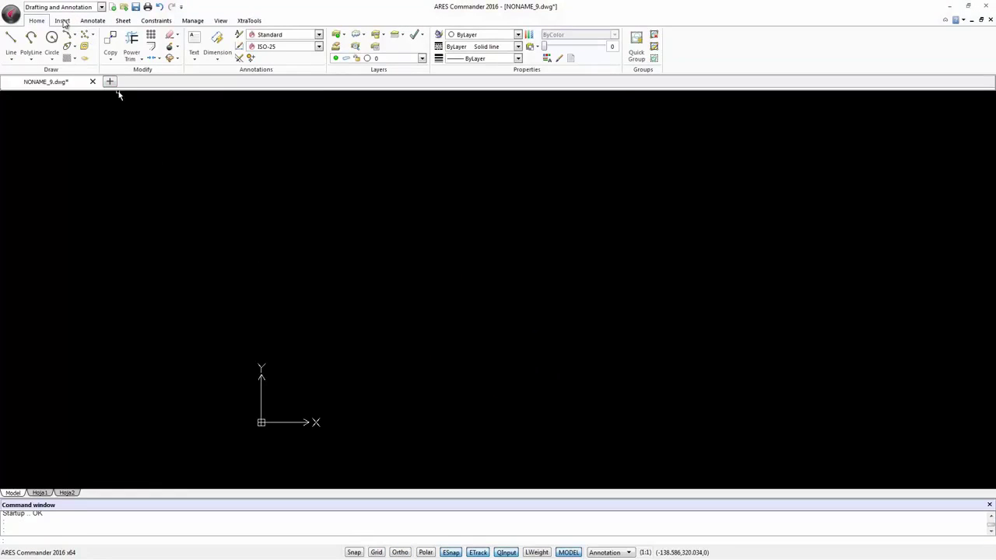
- Attach Office DEMO.dgn through References Manager as a DGN reference inserted at 0,0,0
{"action": "left_click", "coordinate": [62, 21]}
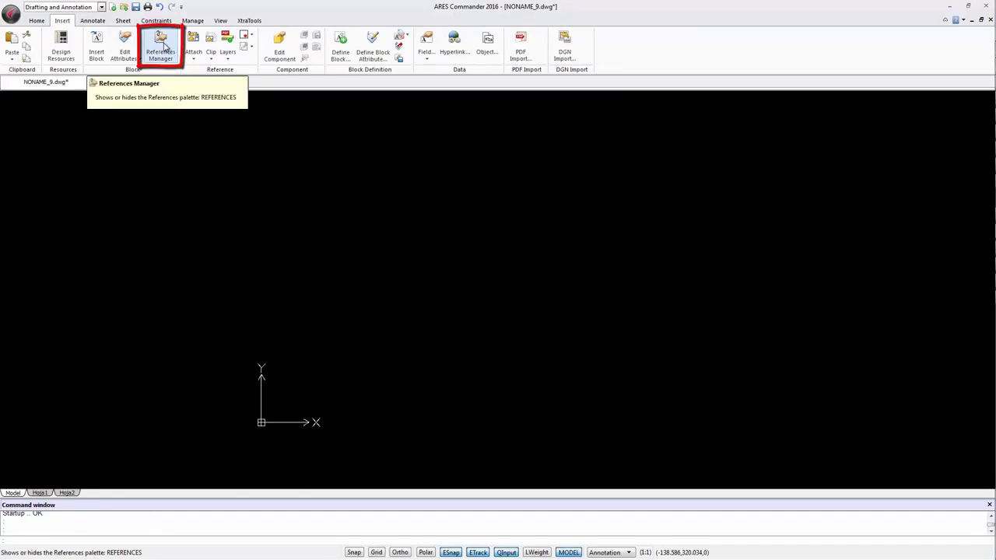
{"action": "left_click", "coordinate": [161, 48]}
{"action": "left_click", "coordinate": [61, 106]}
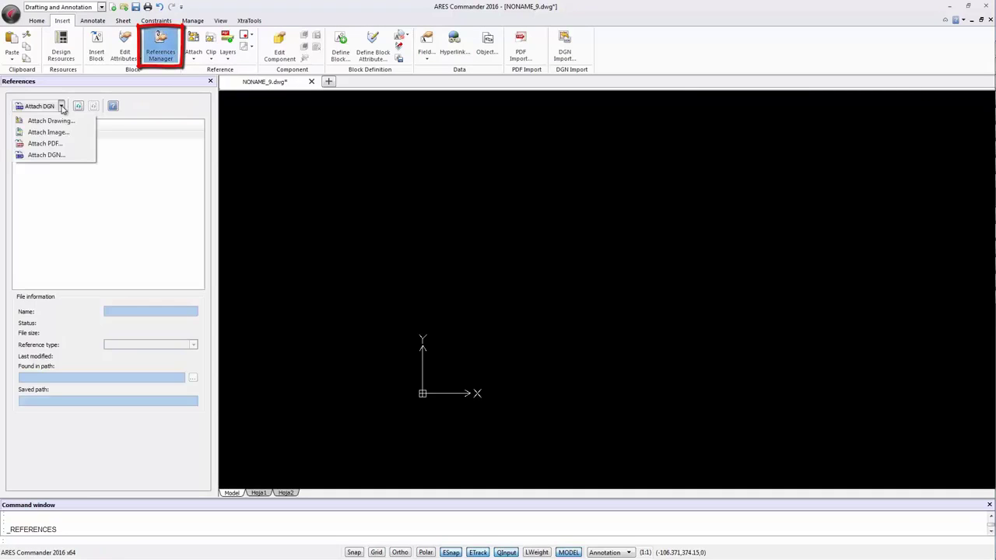
{"action": "left_click", "coordinate": [45, 155]}
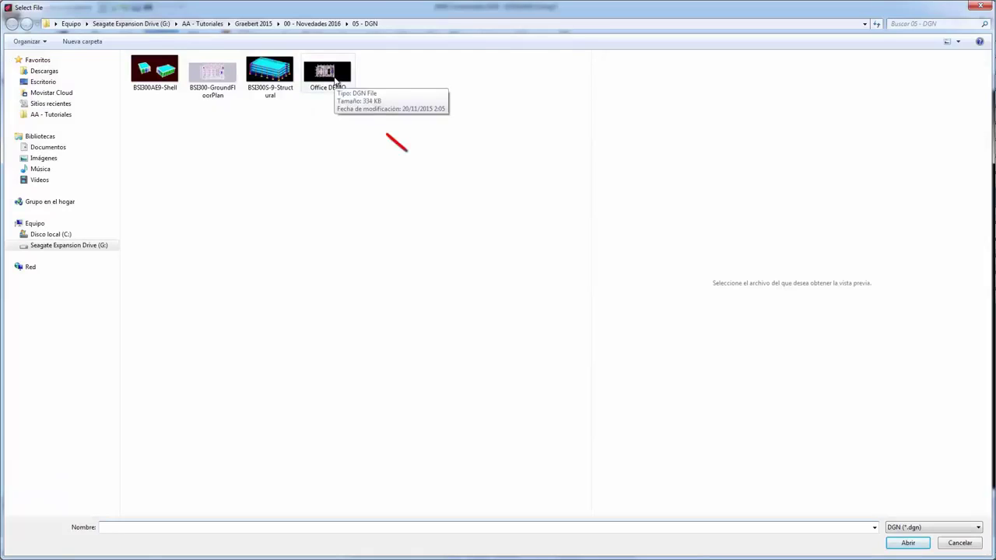
{"action": "left_click", "coordinate": [336, 84]}
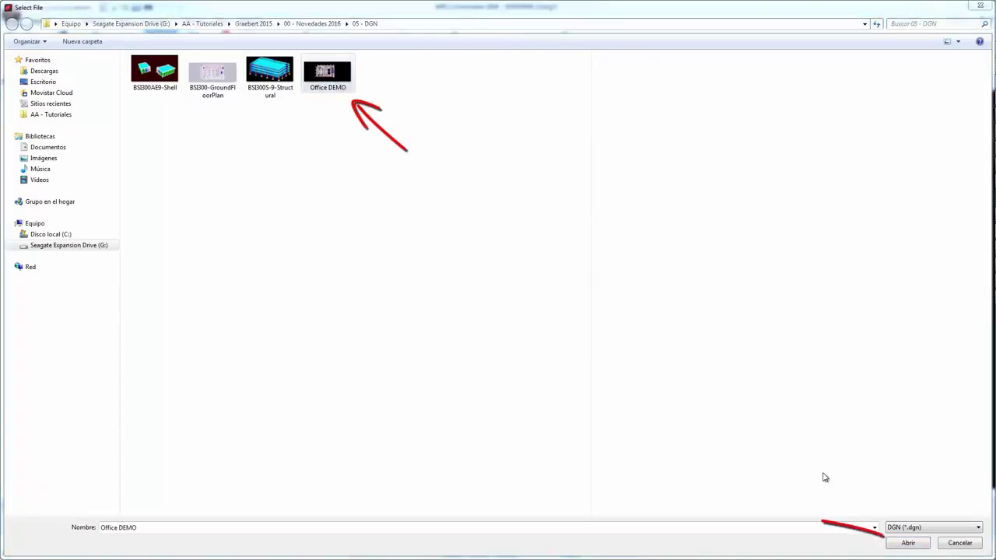
{"action": "left_click", "coordinate": [915, 542]}
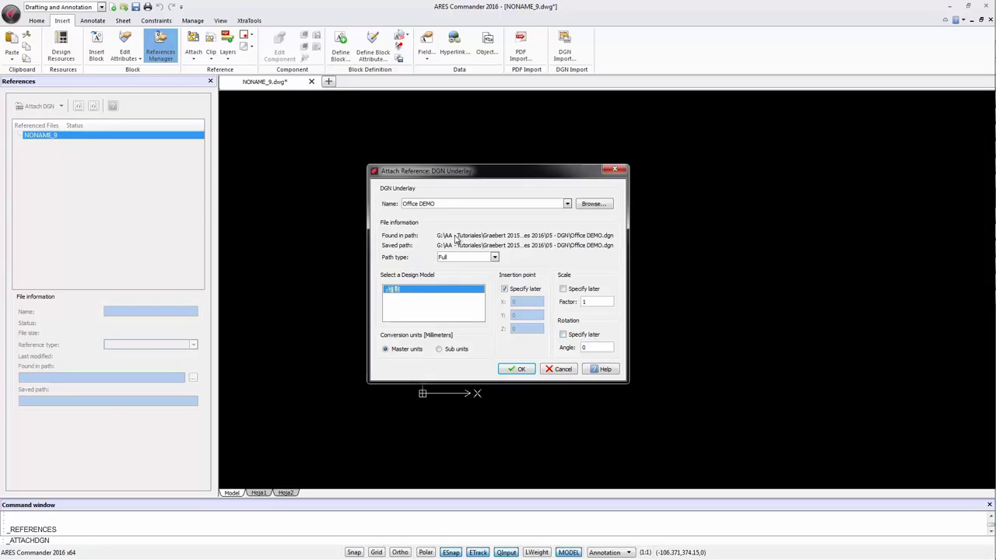
{"action": "left_click", "coordinate": [495, 258]}
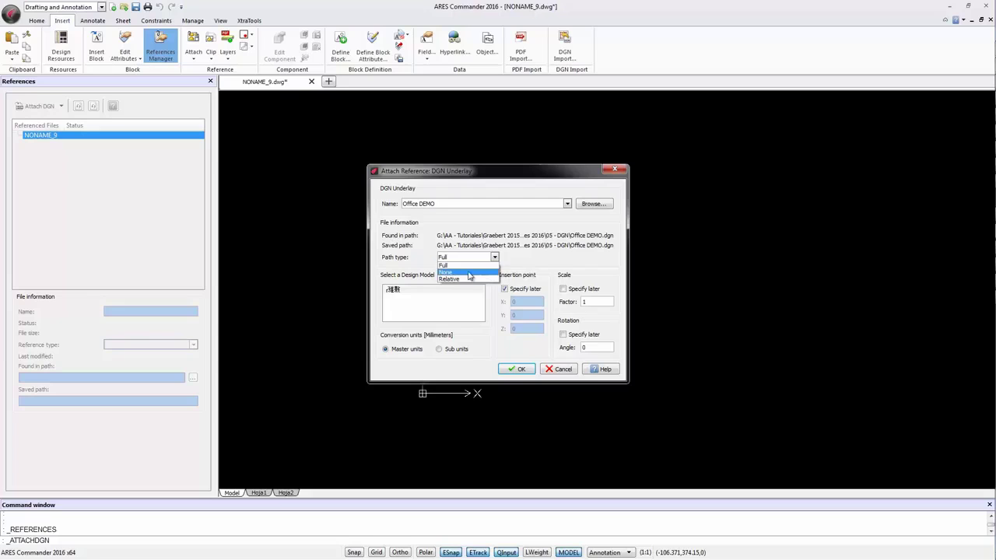
{"action": "left_click", "coordinate": [504, 289]}
{"action": "left_click", "coordinate": [522, 370]}
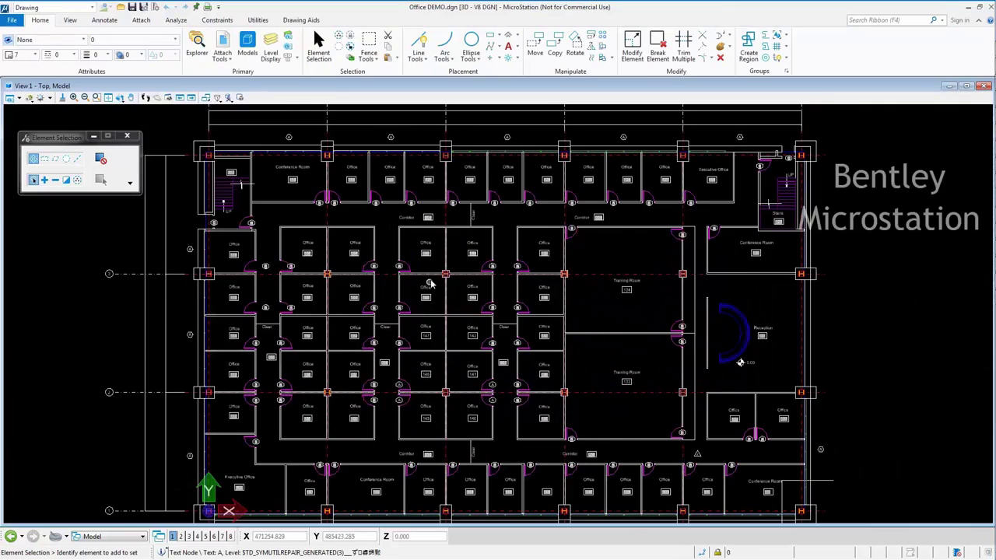
- Zoom in on offices 149 and 144 in MicroStation
{"action": "scroll", "coordinate": [431, 285], "scroll_direction": "up", "scroll_amount": 5}
{"action": "middle_click_drag", "start_coordinate": [448, 213], "coordinate": [456, 314]}
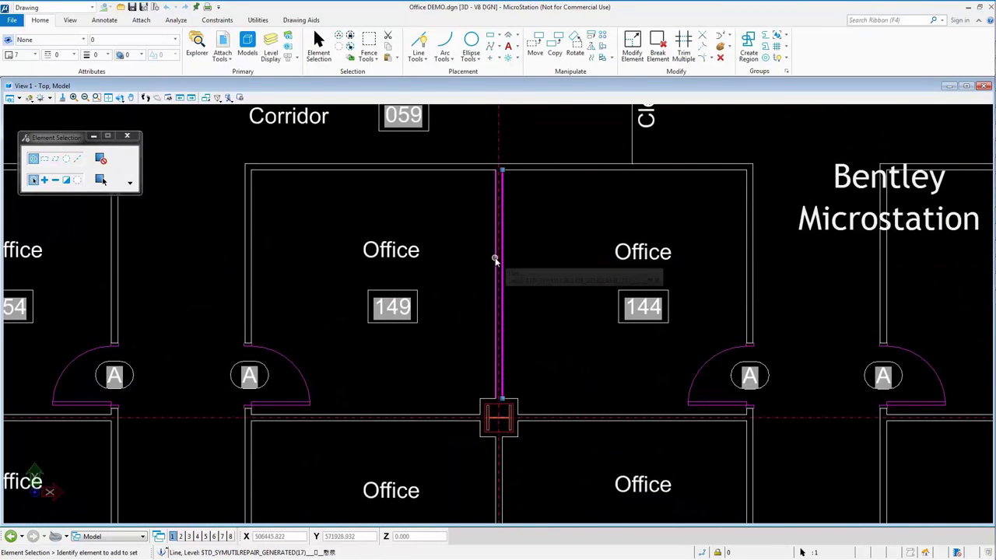
- Delete the dividing wall lines between offices 149 and 144
{"action": "left_click", "coordinate": [494, 263]}
{"action": "left_click", "coordinate": [470, 278]}
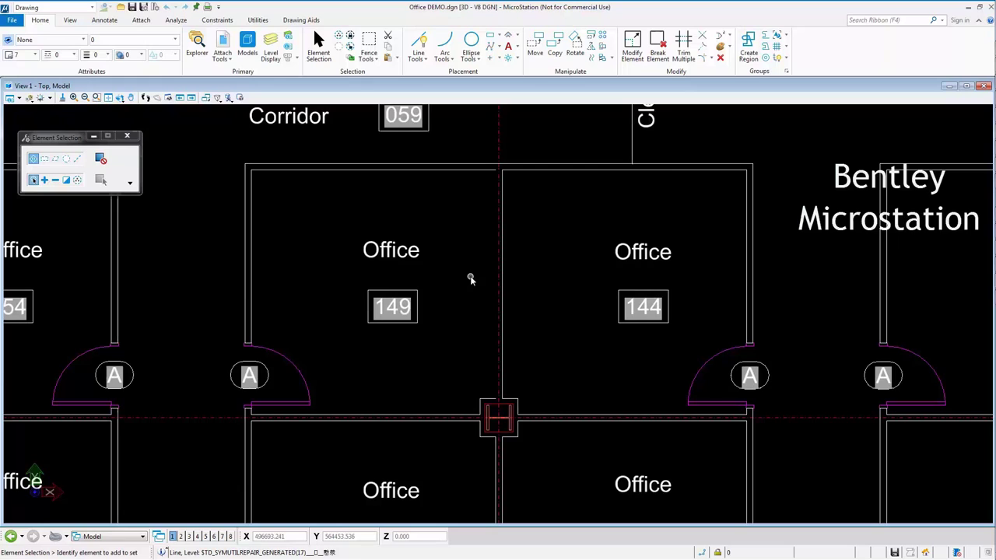
{"action": "left_click", "coordinate": [508, 273]}
{"action": "key", "text": "Delete"}
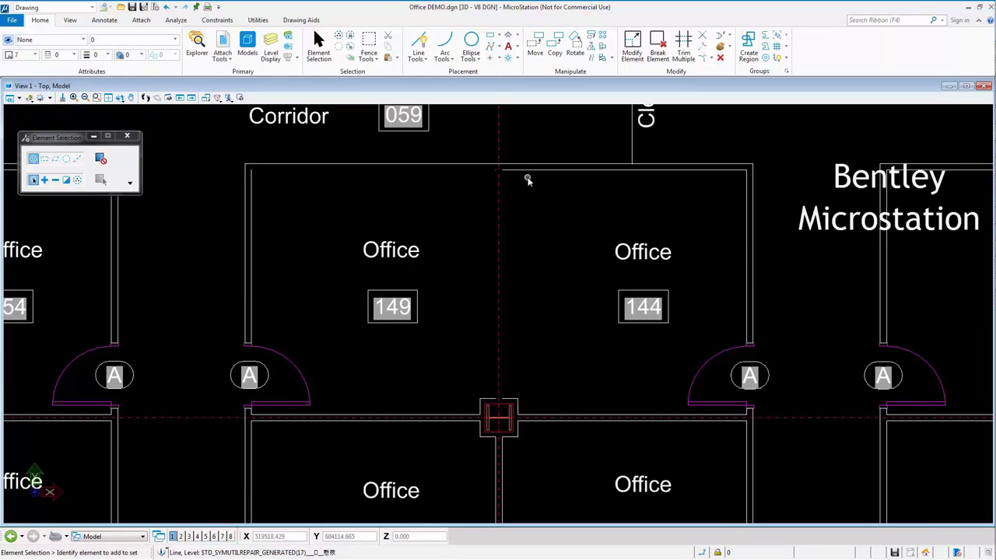
- Extend the top wall to office 149's corner and close the lower wall across the column
{"action": "left_click", "coordinate": [504, 171]}
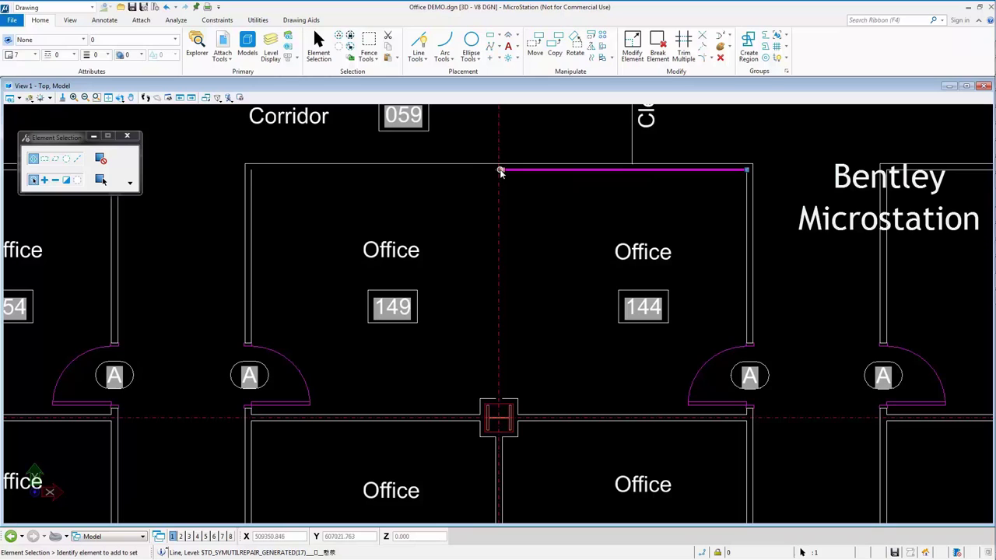
{"action": "left_click", "coordinate": [503, 170]}
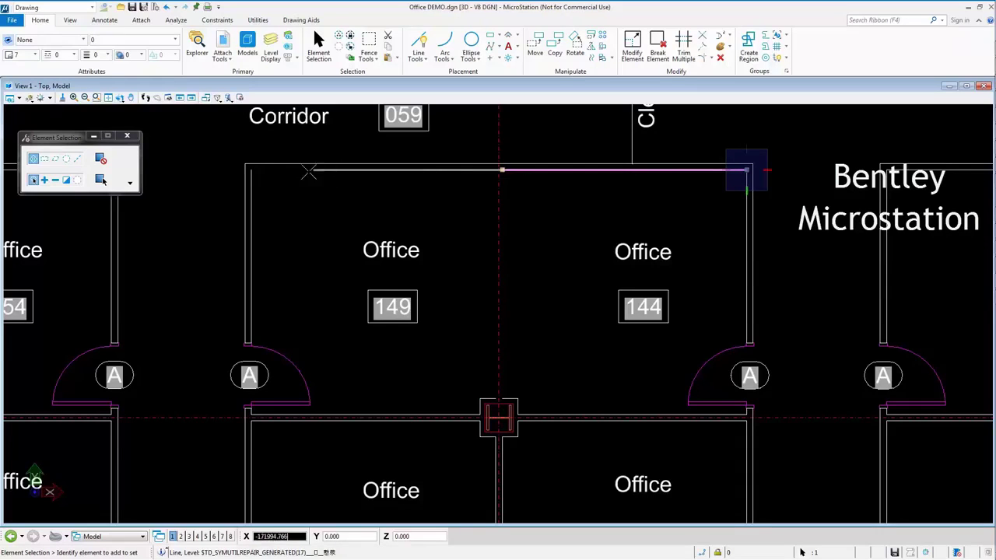
{"action": "left_click", "coordinate": [250, 169]}
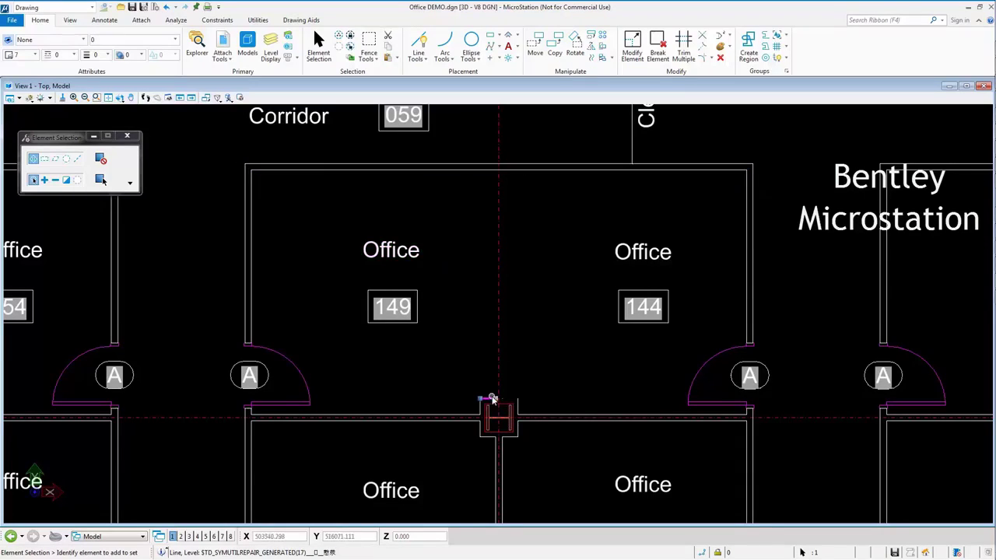
{"action": "left_click", "coordinate": [488, 400]}
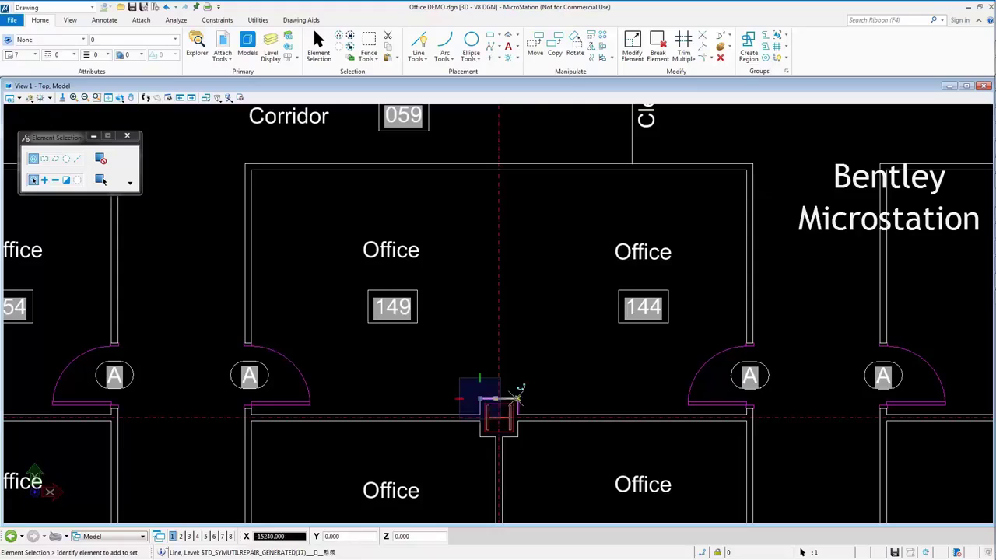
{"action": "left_click", "coordinate": [516, 398]}
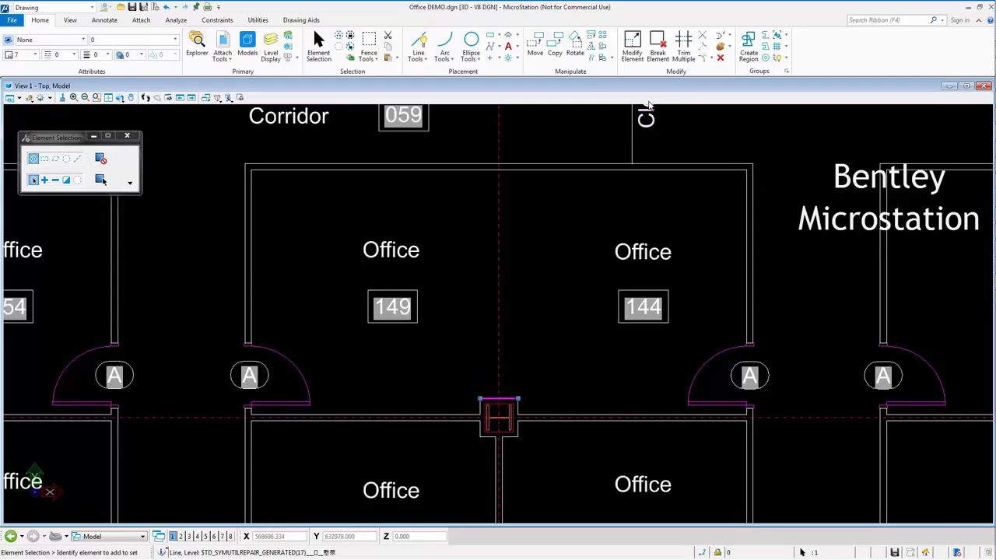
- Stretch office 144's door up along the room's wall
{"action": "left_click", "coordinate": [805, 304]}
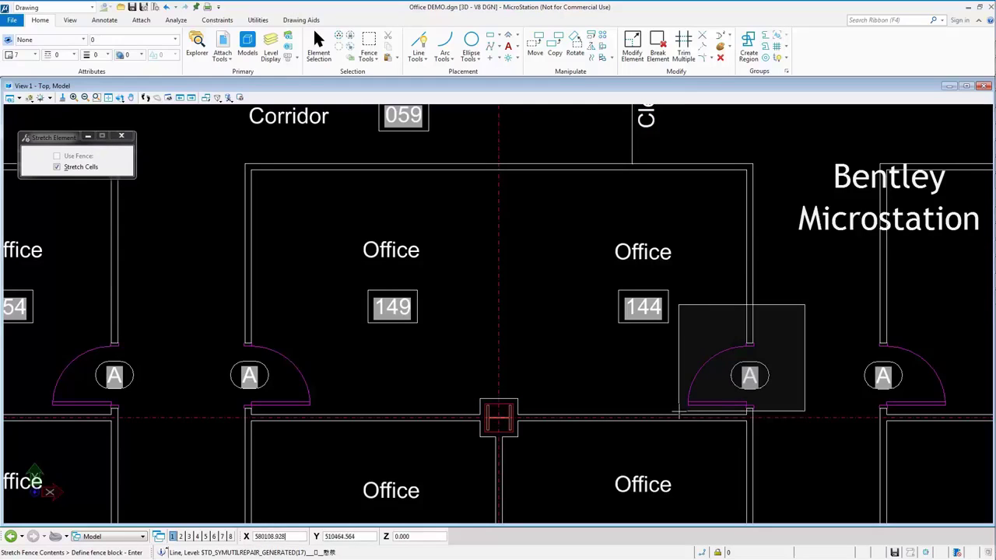
{"action": "left_click", "coordinate": [679, 411]}
{"action": "left_click", "coordinate": [804, 373]}
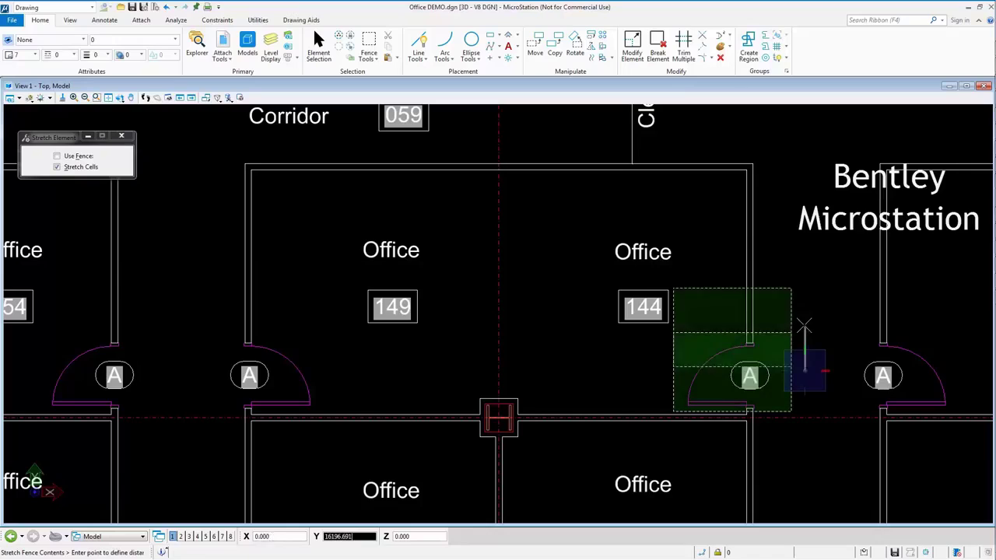
{"action": "left_click", "coordinate": [809, 285]}
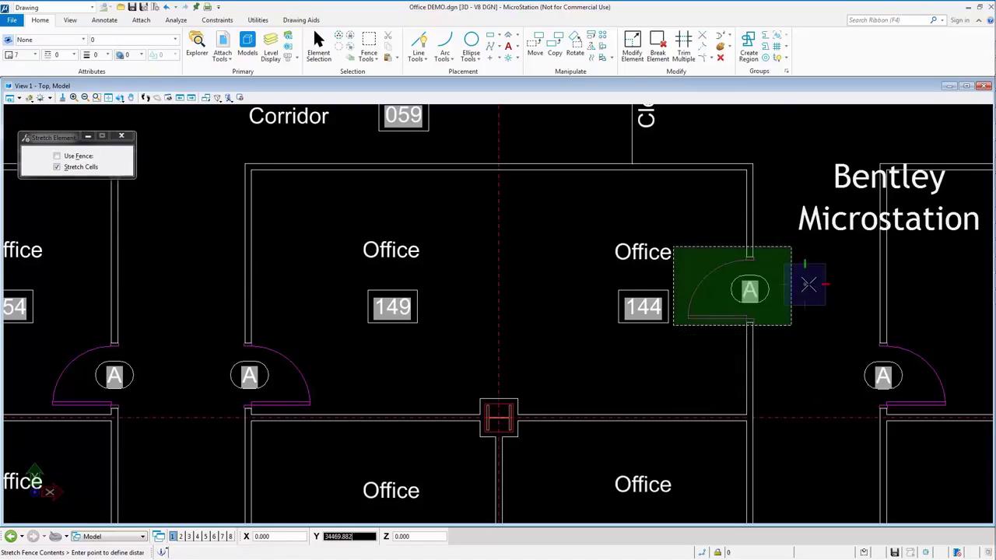
{"action": "key", "text": "Escape"}
- Delete room 144's label and number
{"action": "left_click_drag", "start_coordinate": [558, 201], "coordinate": [675, 371]}
{"action": "key", "text": "Delete"}
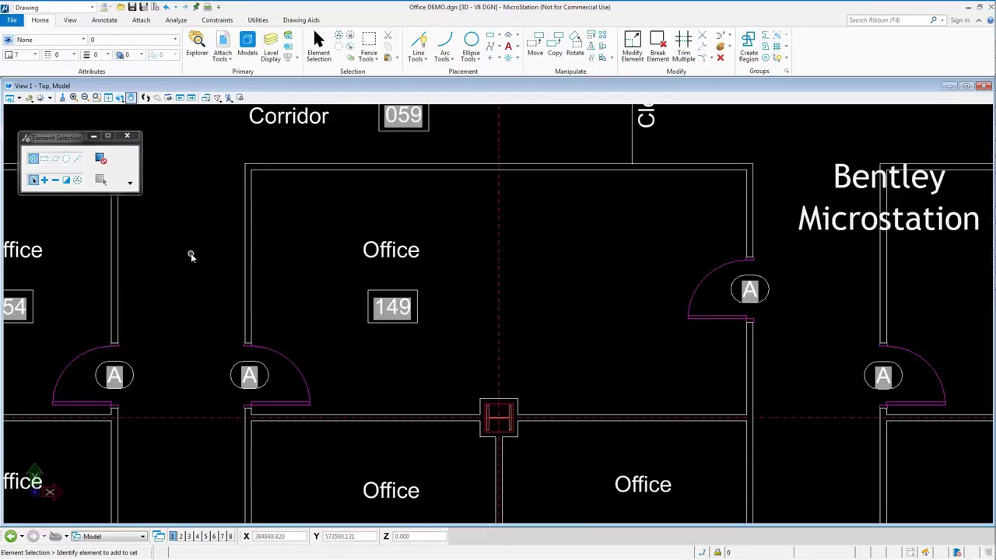
{"action": "left_click", "coordinate": [168, 97]}
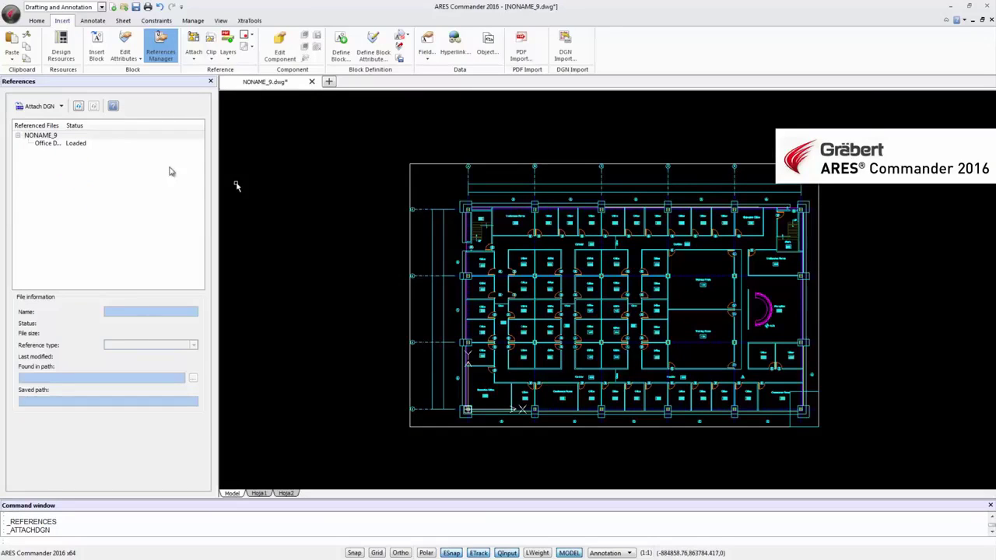
- Reload the Office DEMO reference in References Manager and zoom into the merged office
{"action": "left_click", "coordinate": [52, 145]}
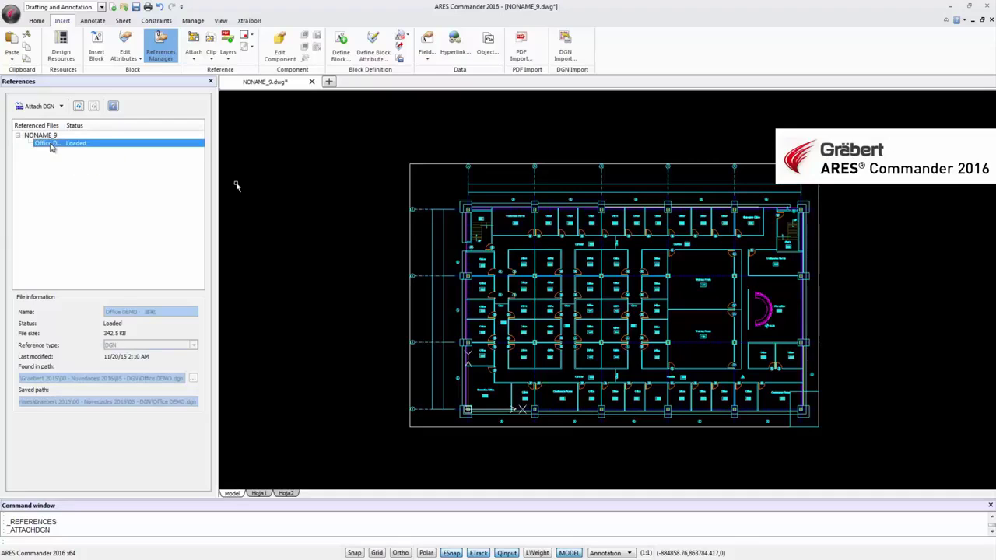
{"action": "right_click", "coordinate": [51, 147]}
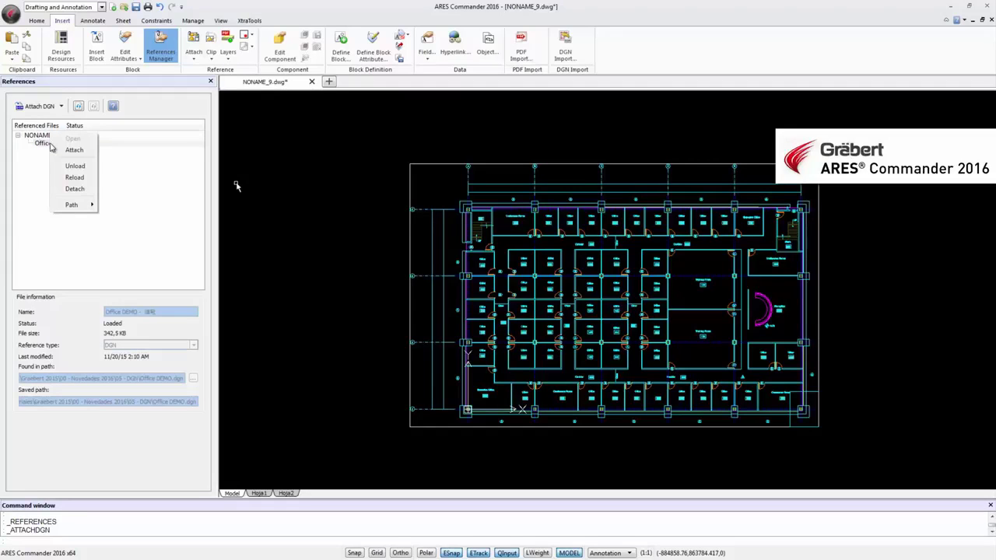
{"action": "left_click", "coordinate": [75, 177]}
{"action": "scroll", "coordinate": [538, 268], "scroll_direction": "up", "scroll_amount": 5}
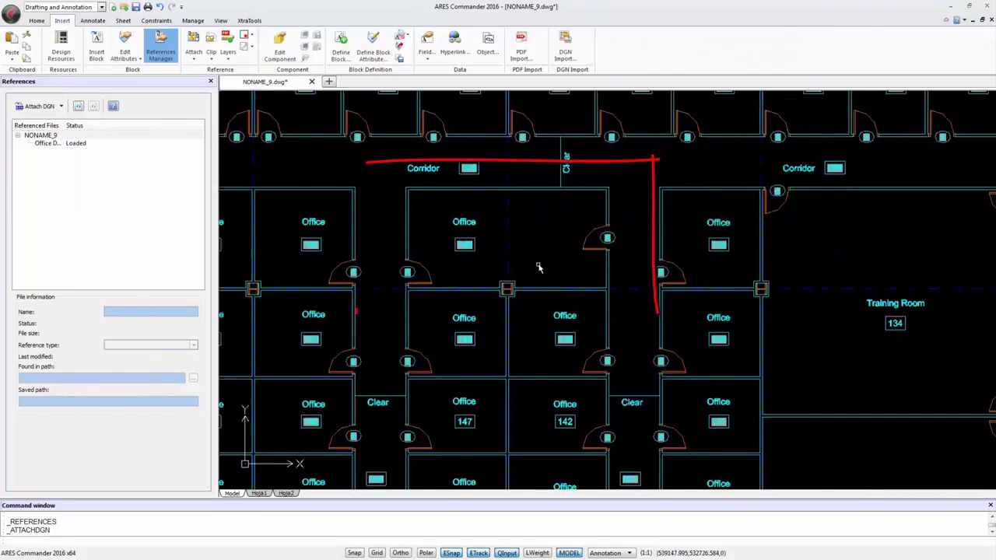
{"action": "scroll", "coordinate": [538, 268], "scroll_direction": "up", "scroll_amount": 1}
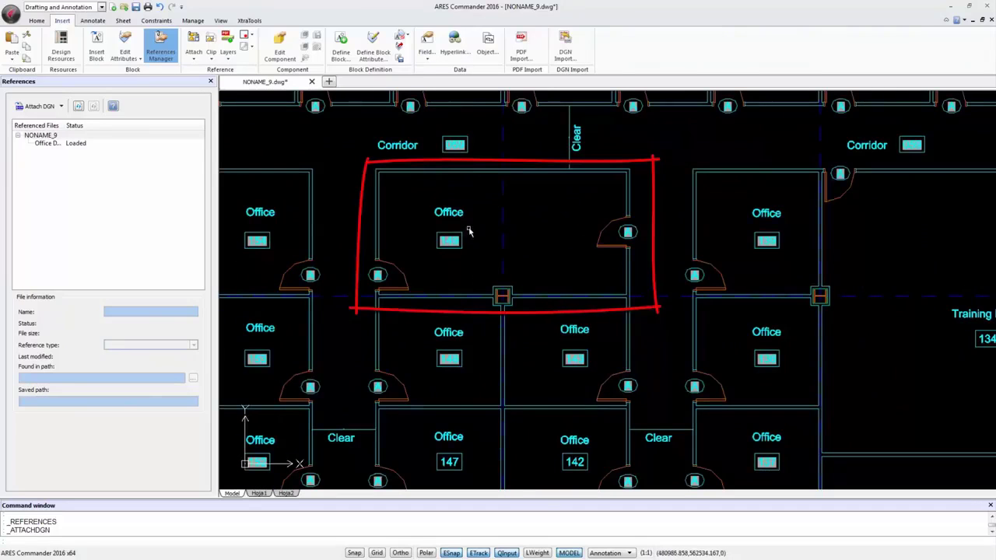